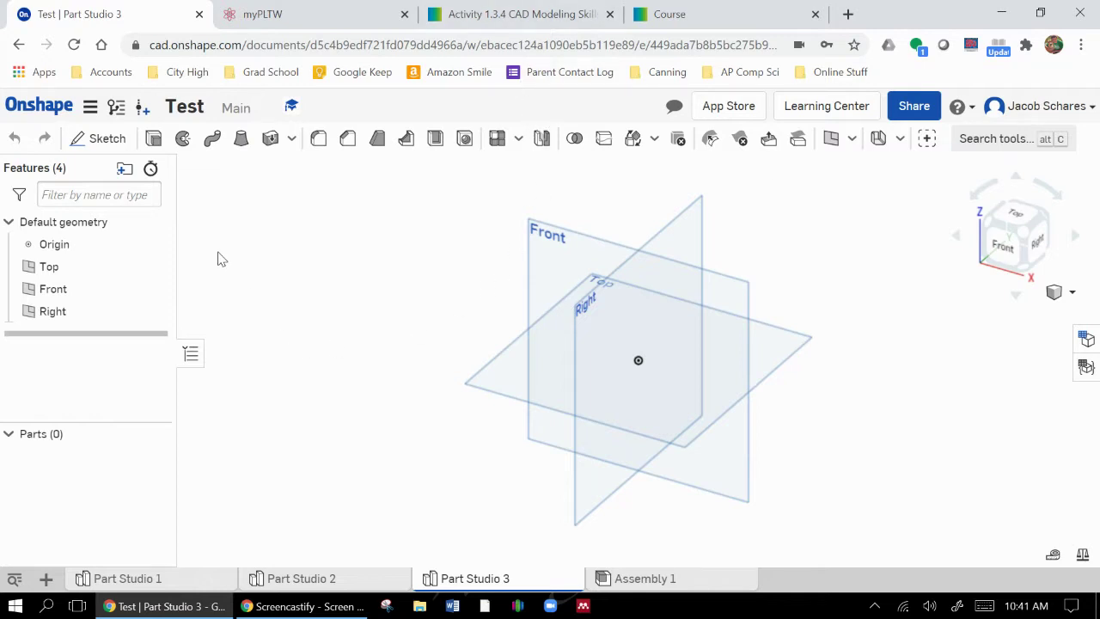
# Step: Sketch on the Top plane a six-sided inscribed polygon centred on the origin
pyautogui.click(523, 374)
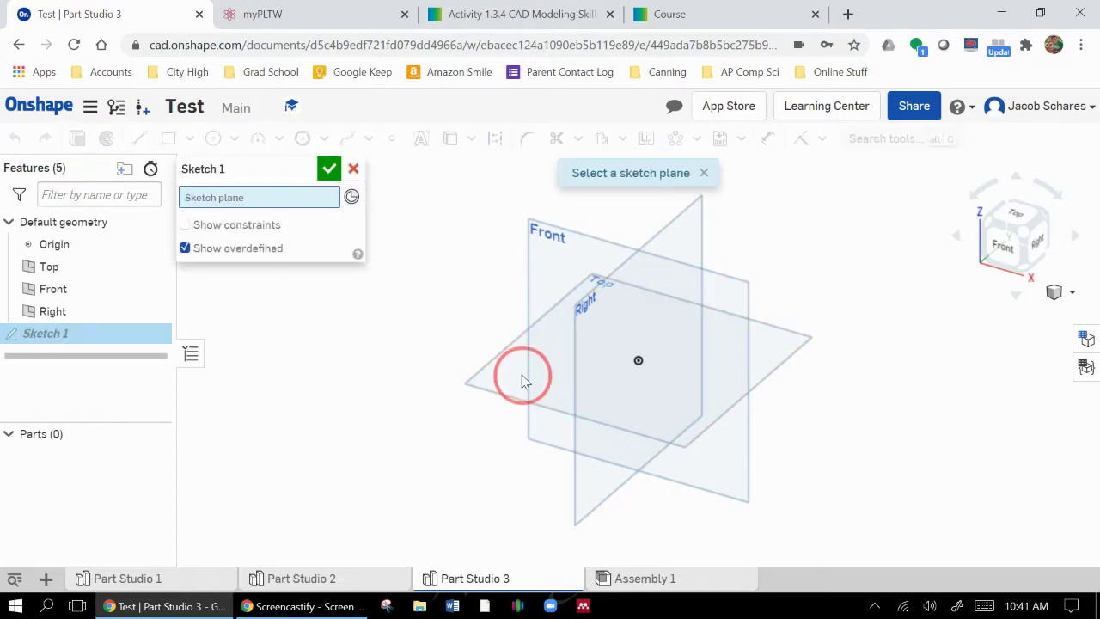
pyautogui.click(1016, 213)
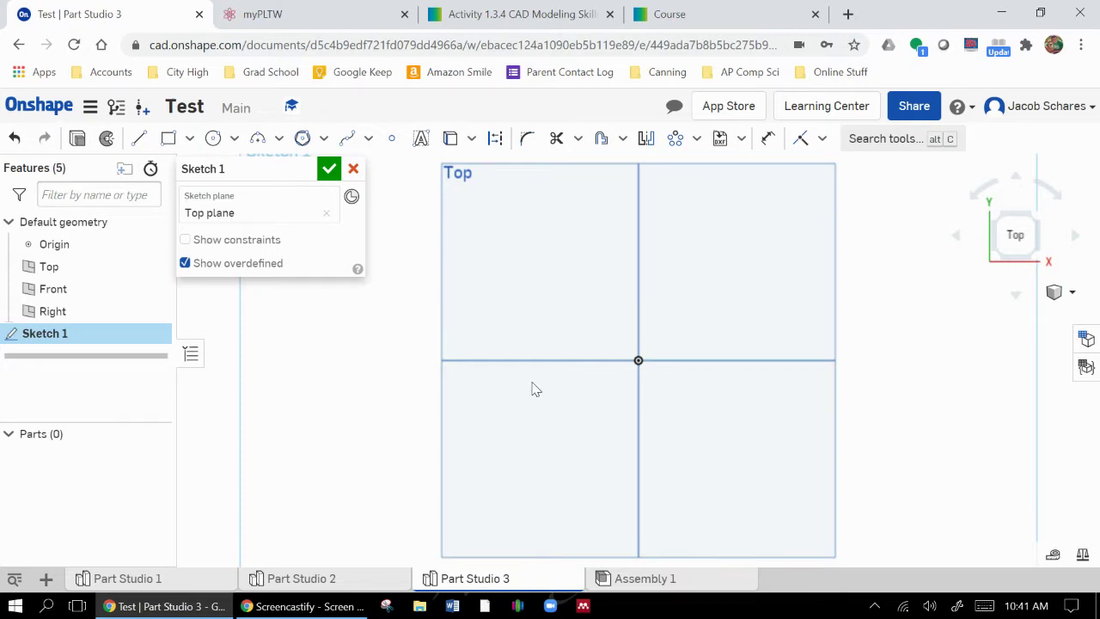
pyautogui.moveTo(261, 177); pyautogui.dragTo(193, 227)
pyautogui.click(305, 139)
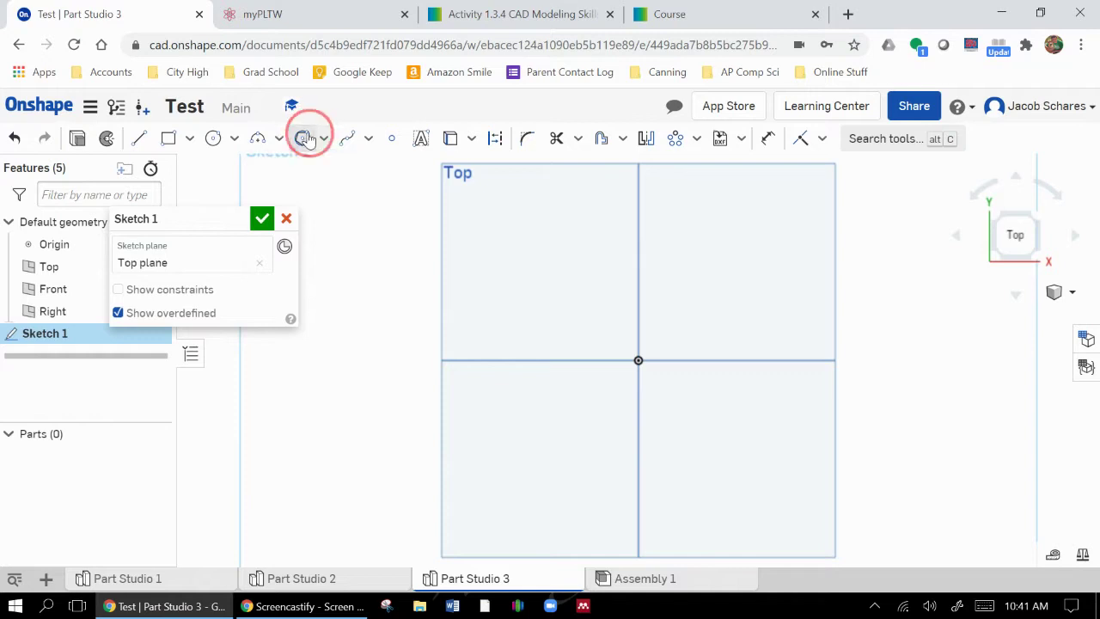
pyautogui.click(639, 361)
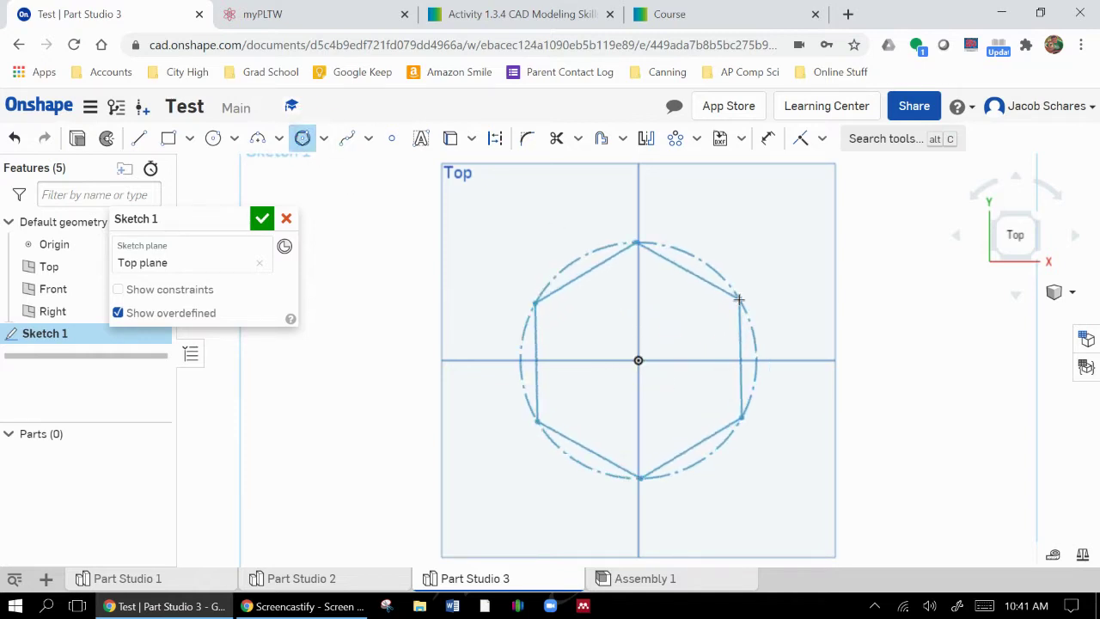
pyautogui.scroll(2, 739, 299)
pyautogui.scroll(-3, 739, 301)
pyautogui.scroll(1, 739, 301)
pyautogui.click(737, 303)
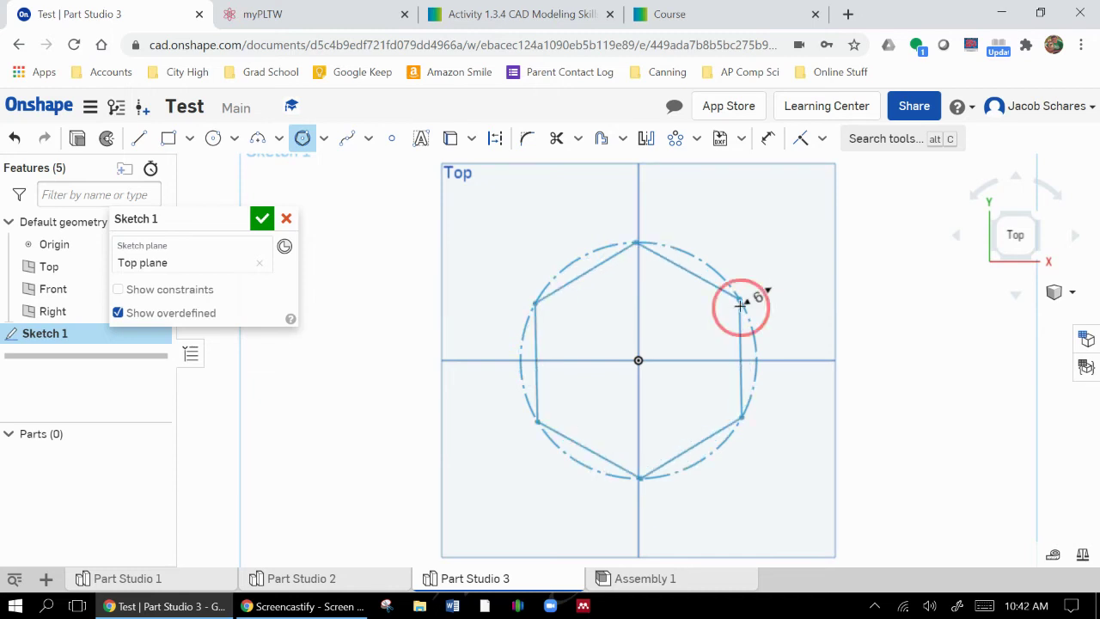
# Step: Add a vertical constraint and dimension the construction circle to Ø3 in
pyautogui.click(823, 139)
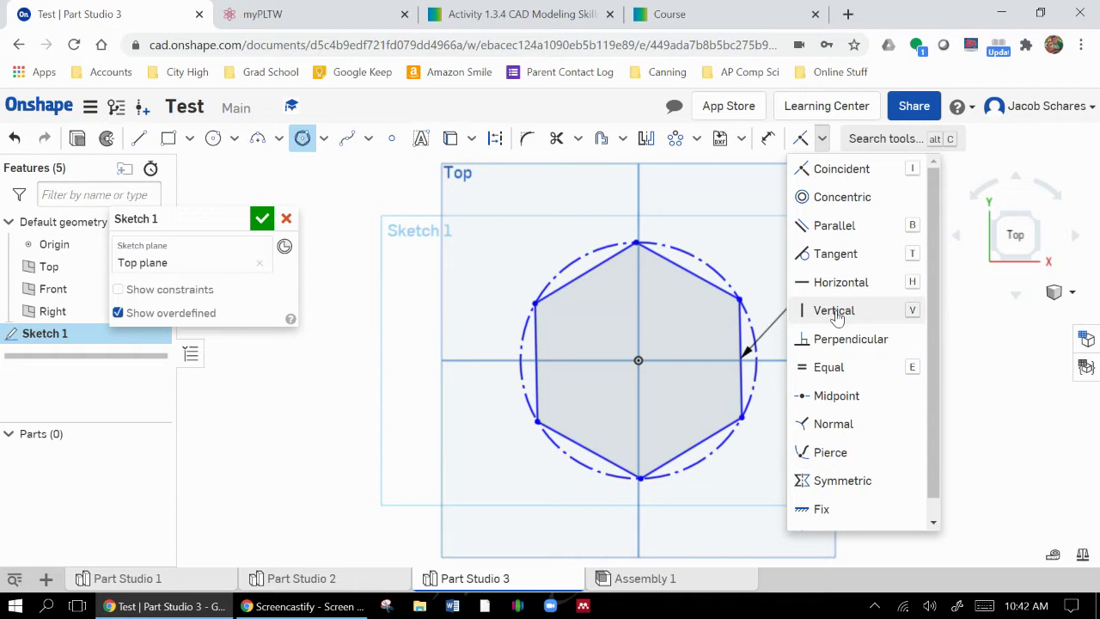
pyautogui.click(836, 312)
pyautogui.click(768, 138)
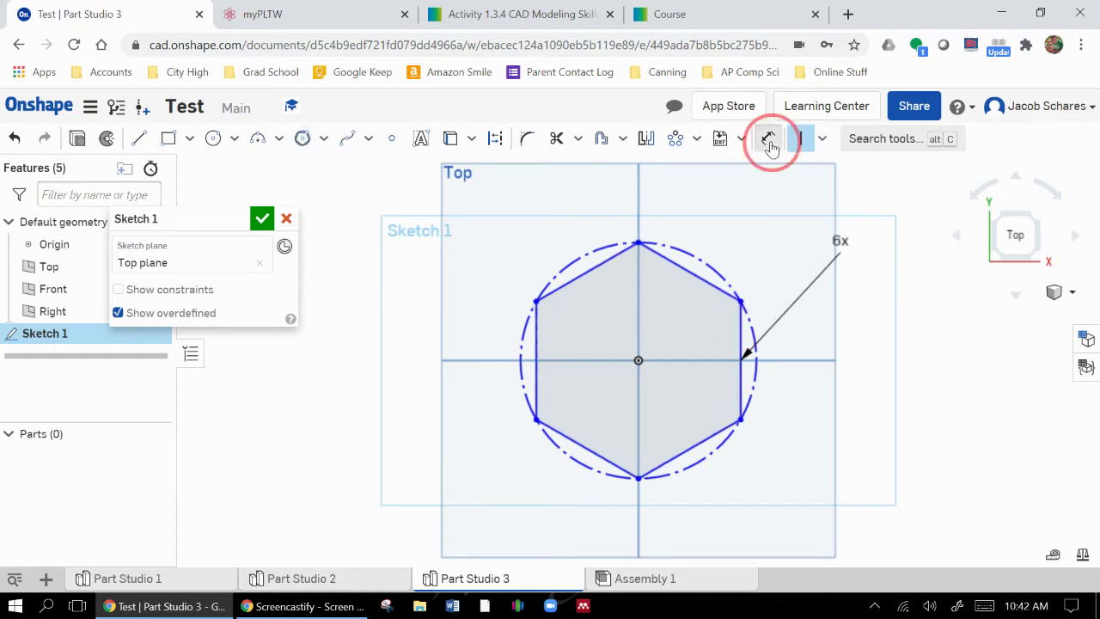
pyautogui.click(715, 271)
pyautogui.click(773, 216)
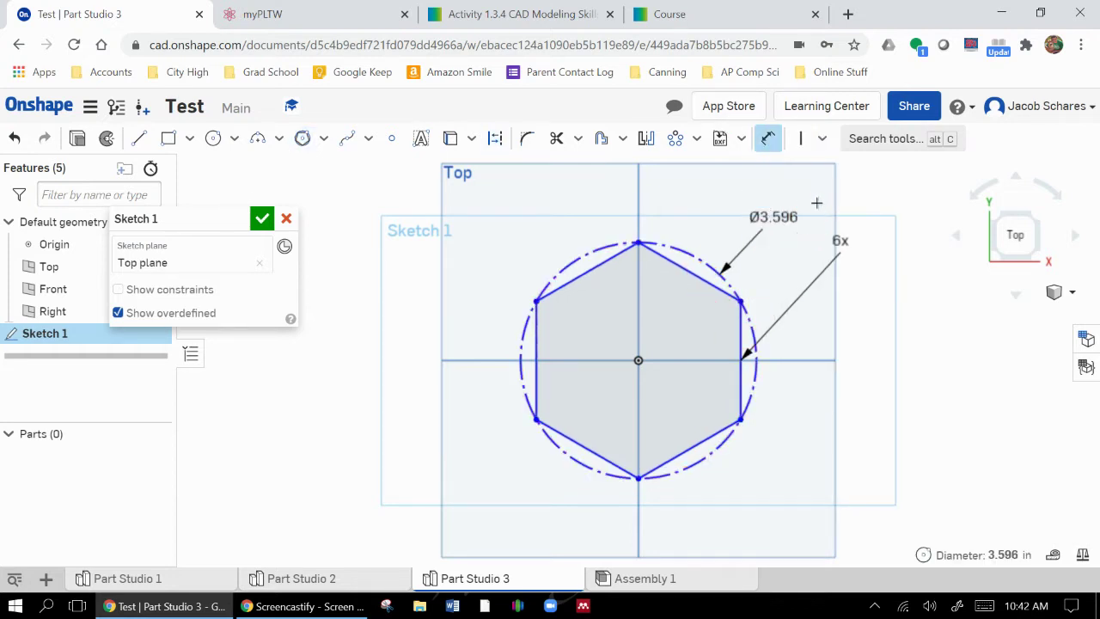
pyautogui.write('3')
pyautogui.press('Return')
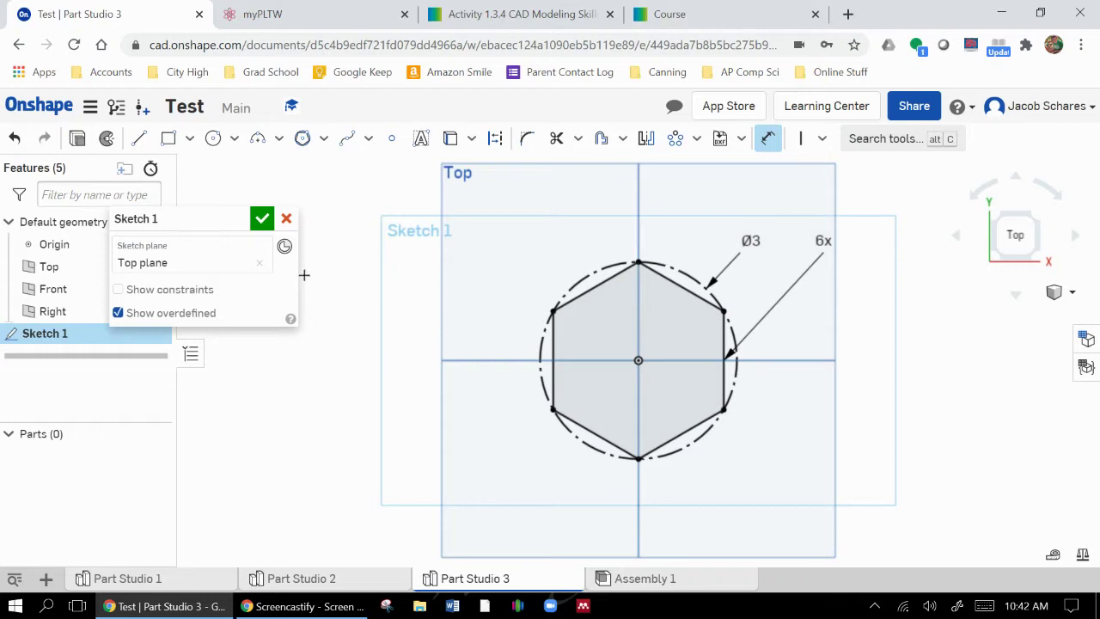
# Step: Finish the hexagon sketch and start the Extrude 1 feature
pyautogui.click(261, 219)
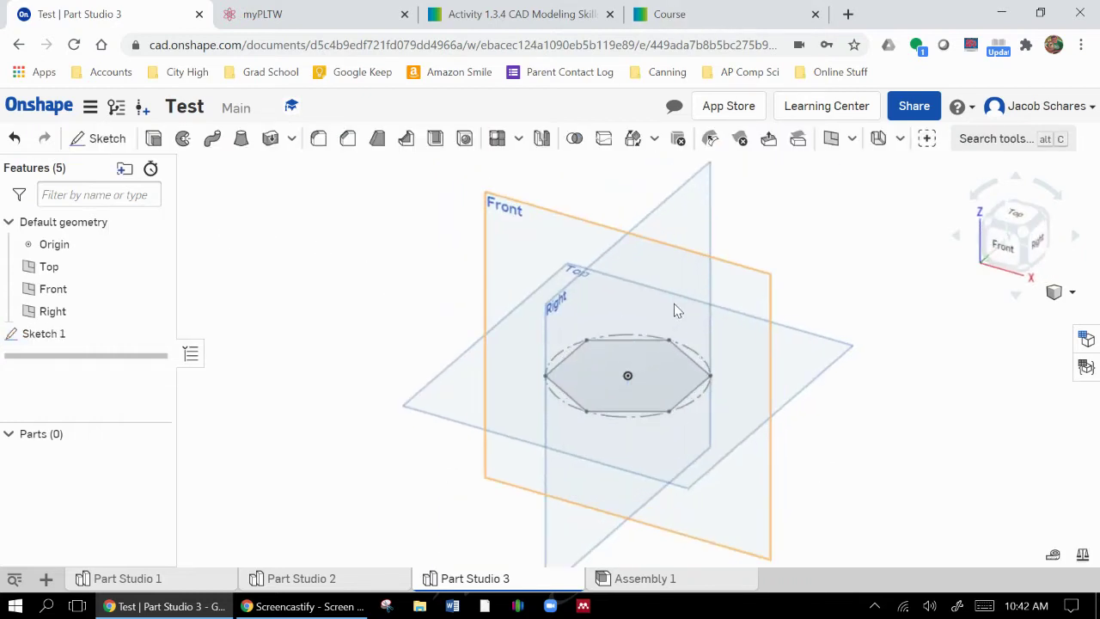
pyautogui.click(154, 138)
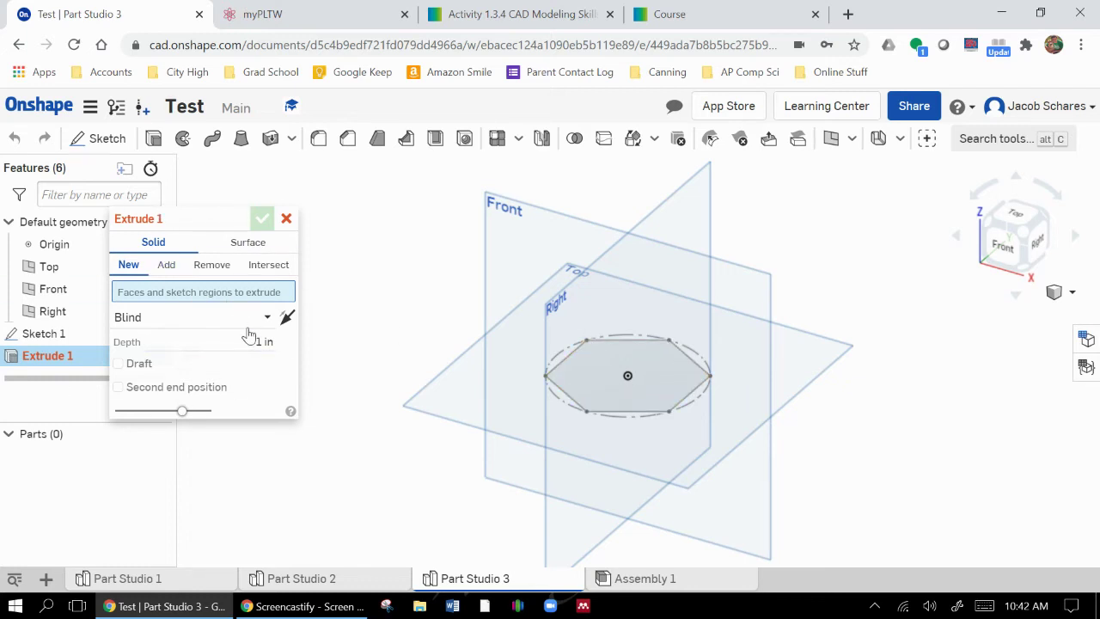
# Step: Extrude the hexagon region as a new solid to a depth of 3 in
pyautogui.click(656, 381)
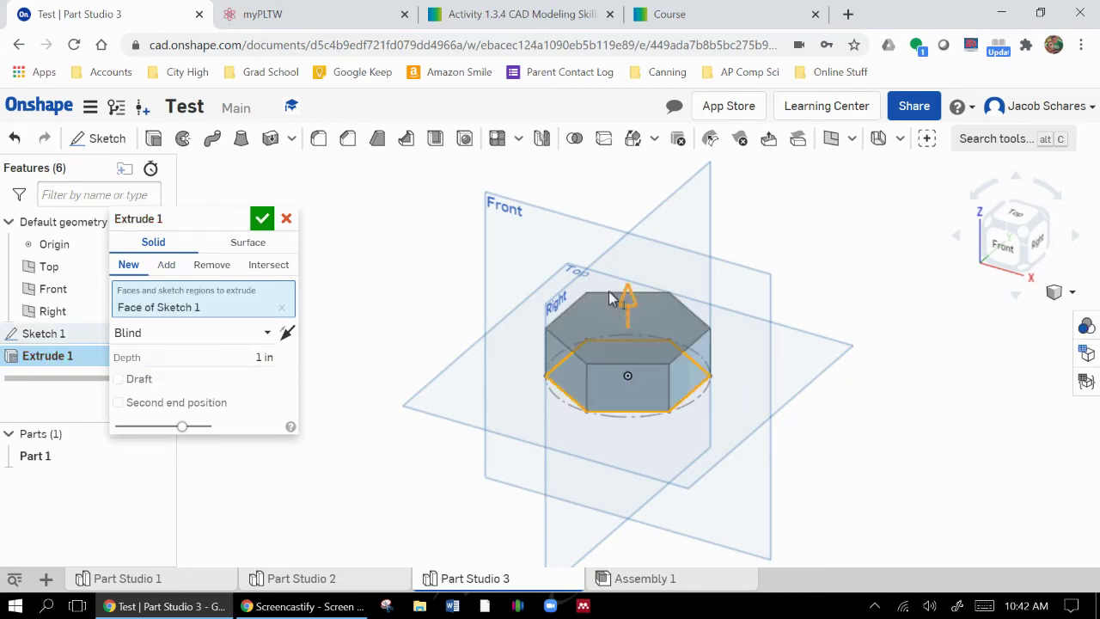
pyautogui.click(259, 357)
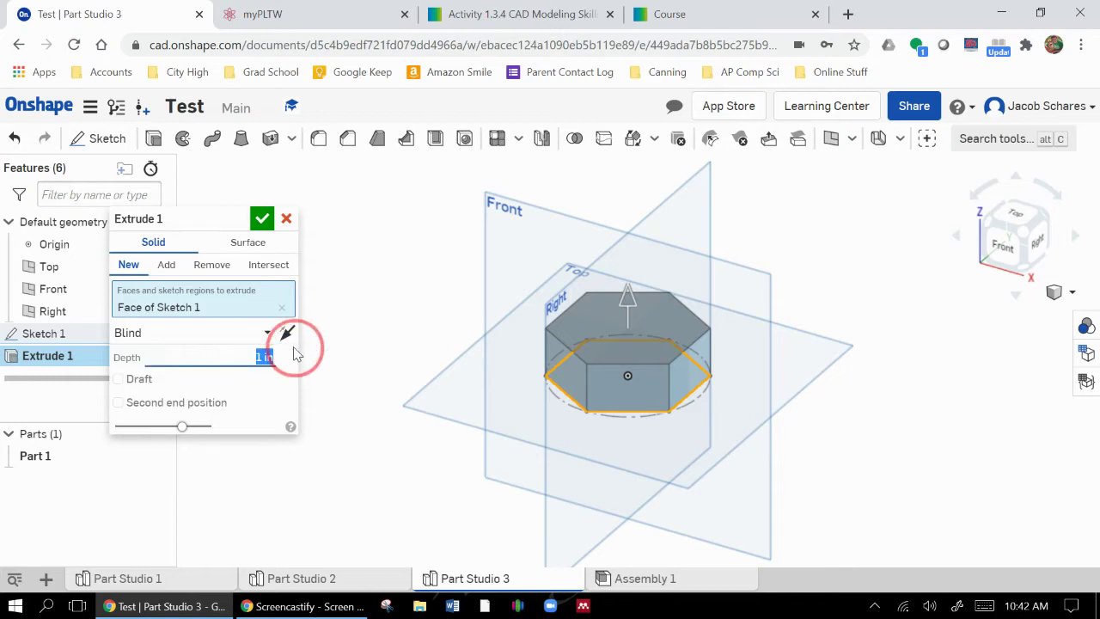
pyautogui.write('3')
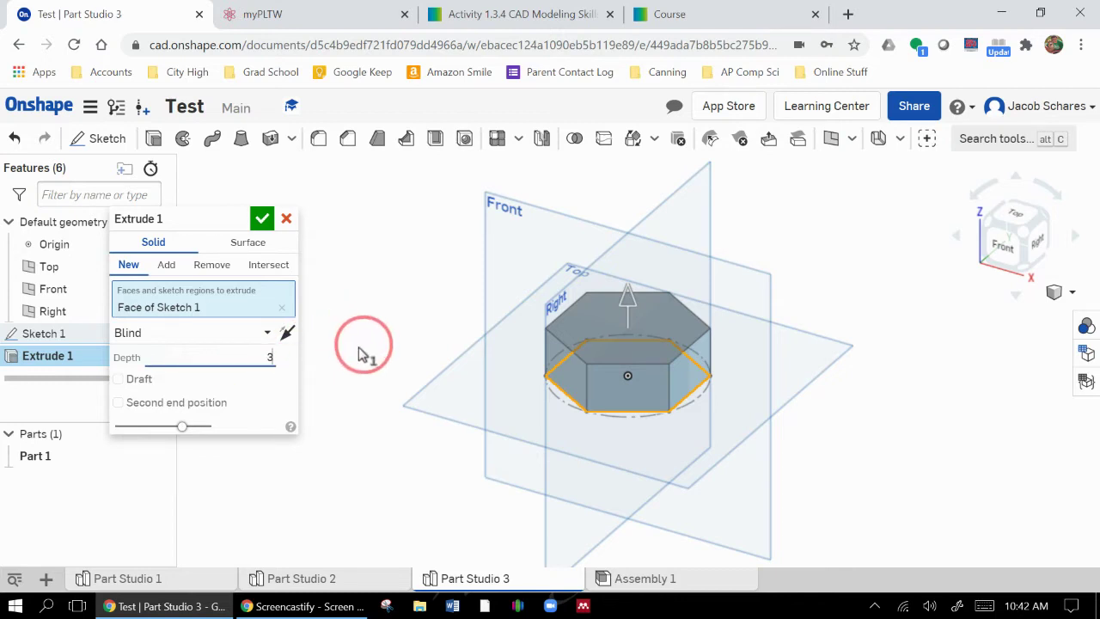
pyautogui.click(432, 313)
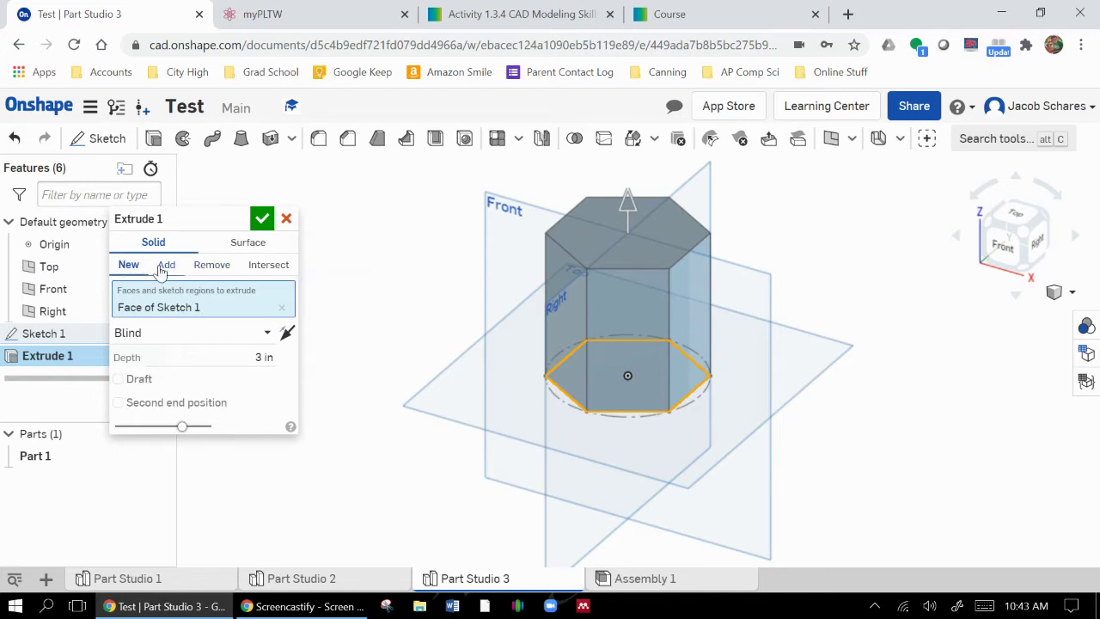
# Step: Turn on the Extrude 1 draft and flip it so the prism narrows upward
pyautogui.click(118, 379)
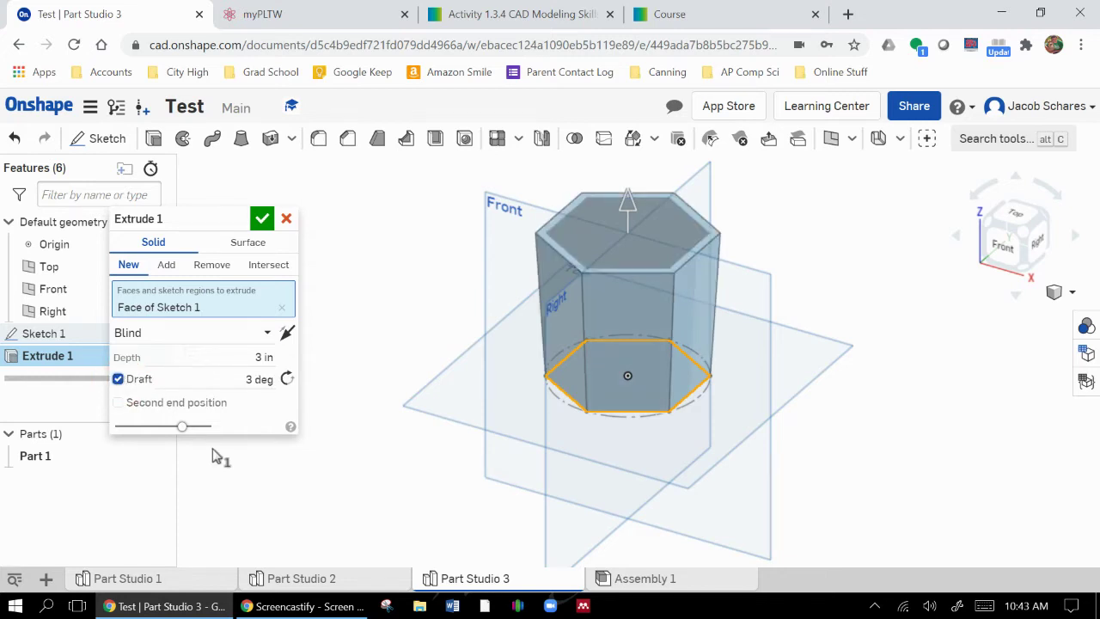
pyautogui.click(1037, 239)
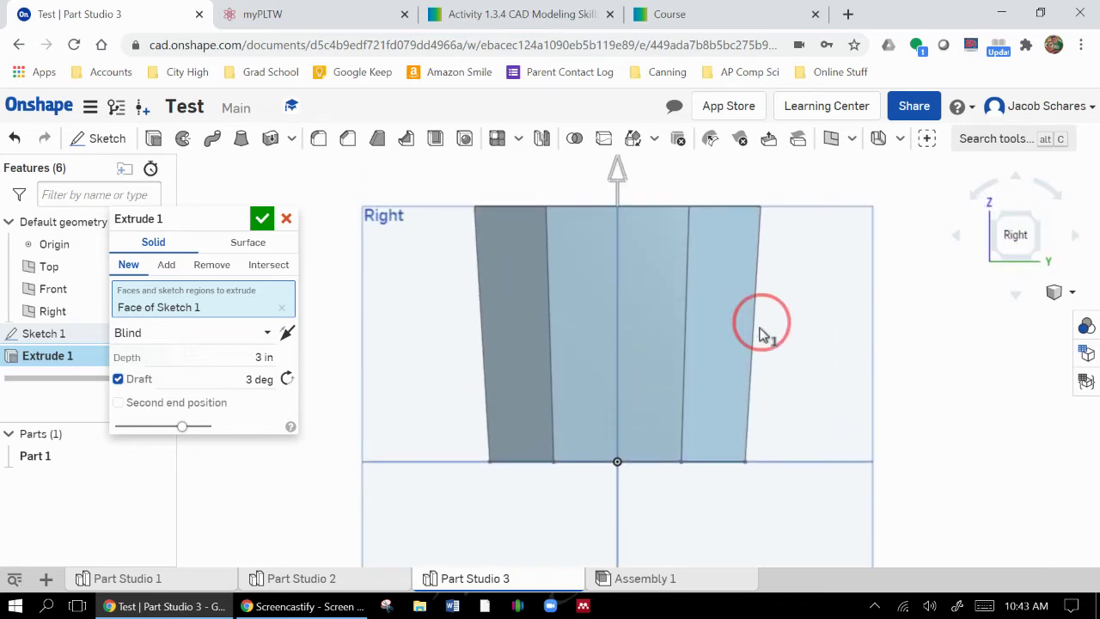
pyautogui.scroll(-2, 761, 312)
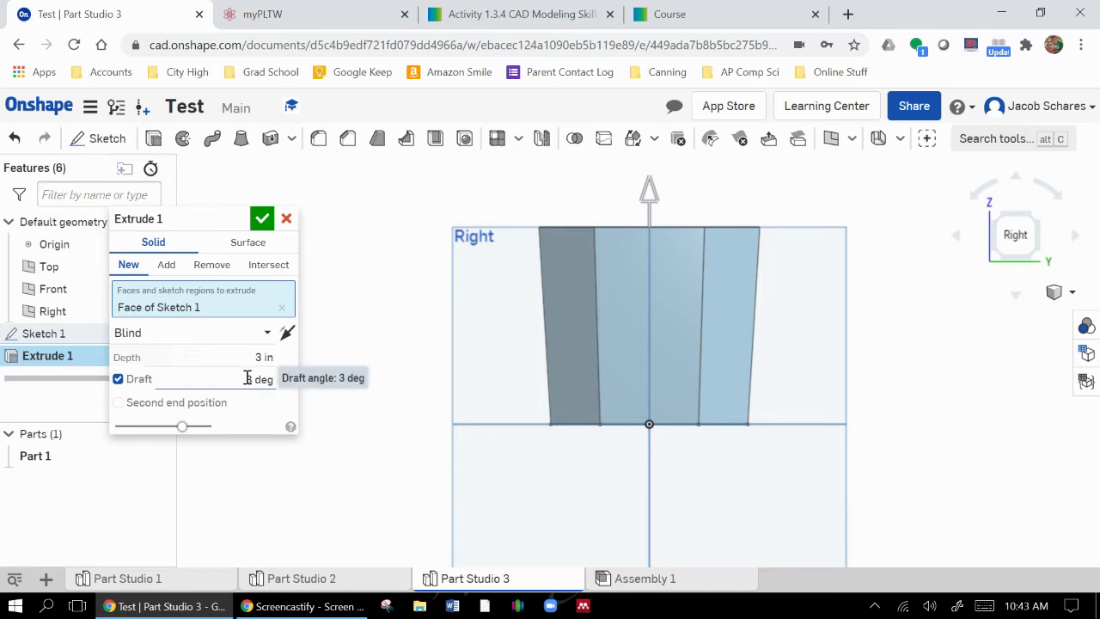
pyautogui.click(288, 379)
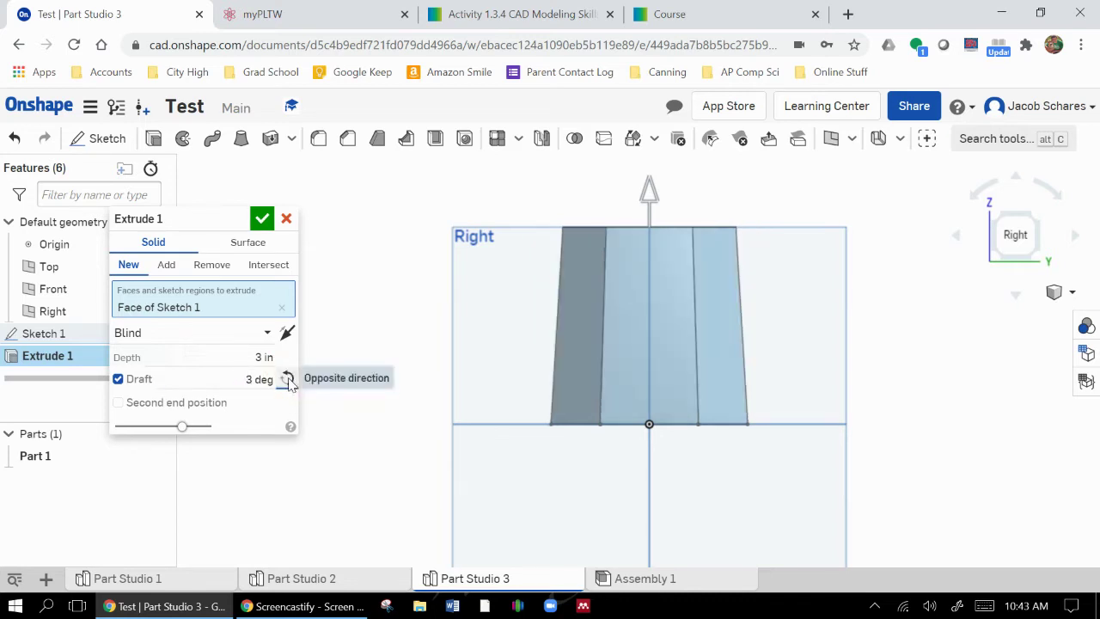
pyautogui.click(999, 224)
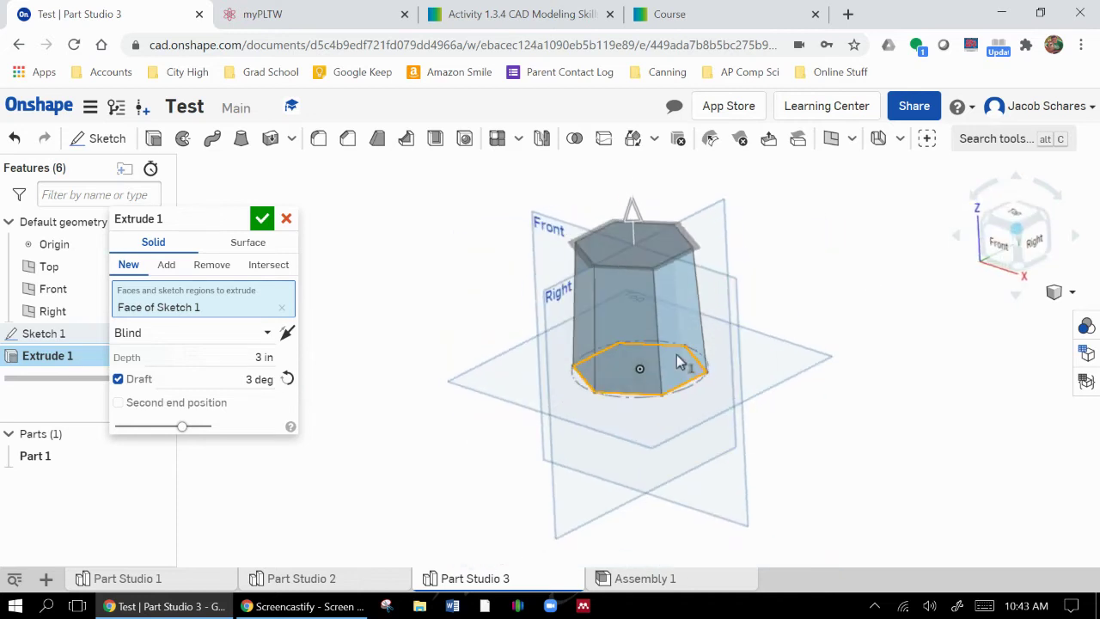
pyautogui.click(250, 379)
# Step: Enter a 45° draft angle on Extrude 1
pyautogui.write('45')
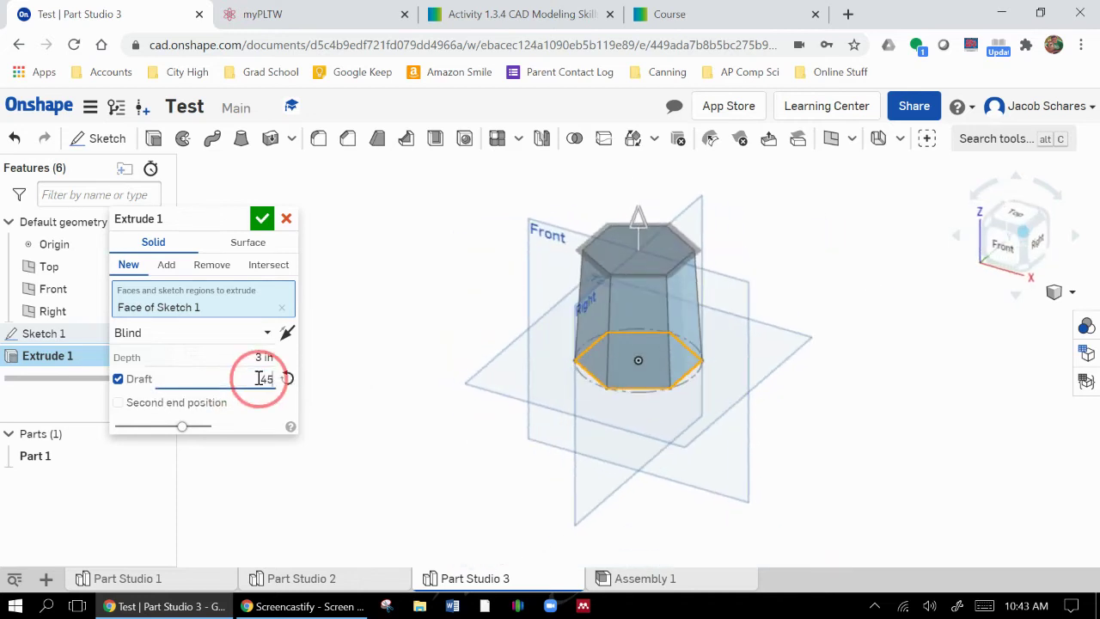
pyautogui.click(215, 362)
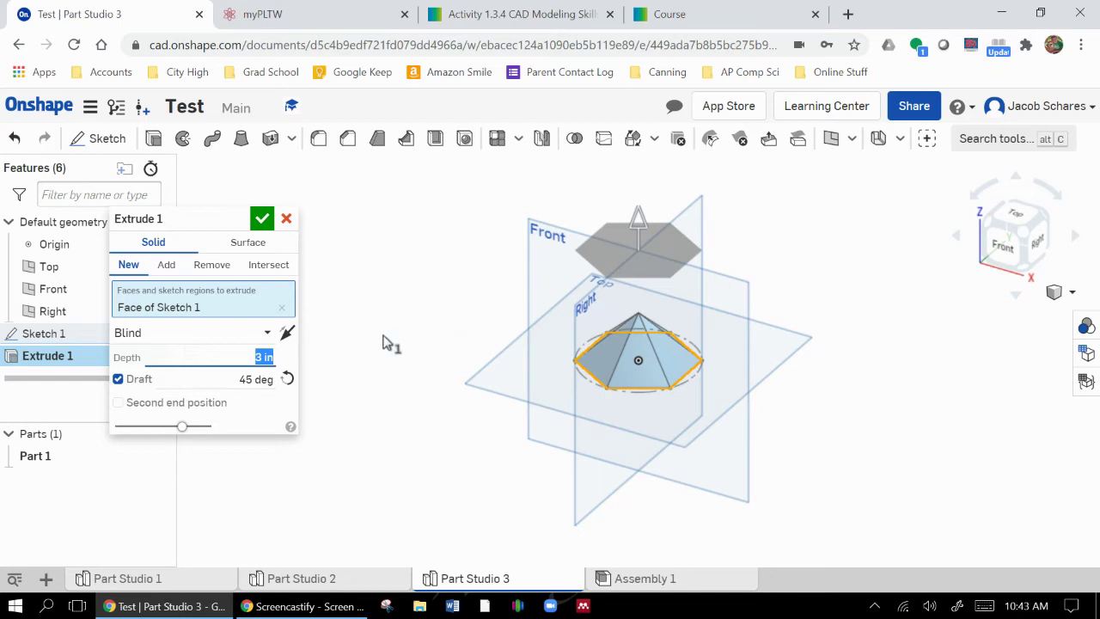
pyautogui.press('Tab')
pyautogui.click(223, 356)
# Step: Correct the draft angle to 3° and orbit to check the tapered prism
pyautogui.click(262, 382)
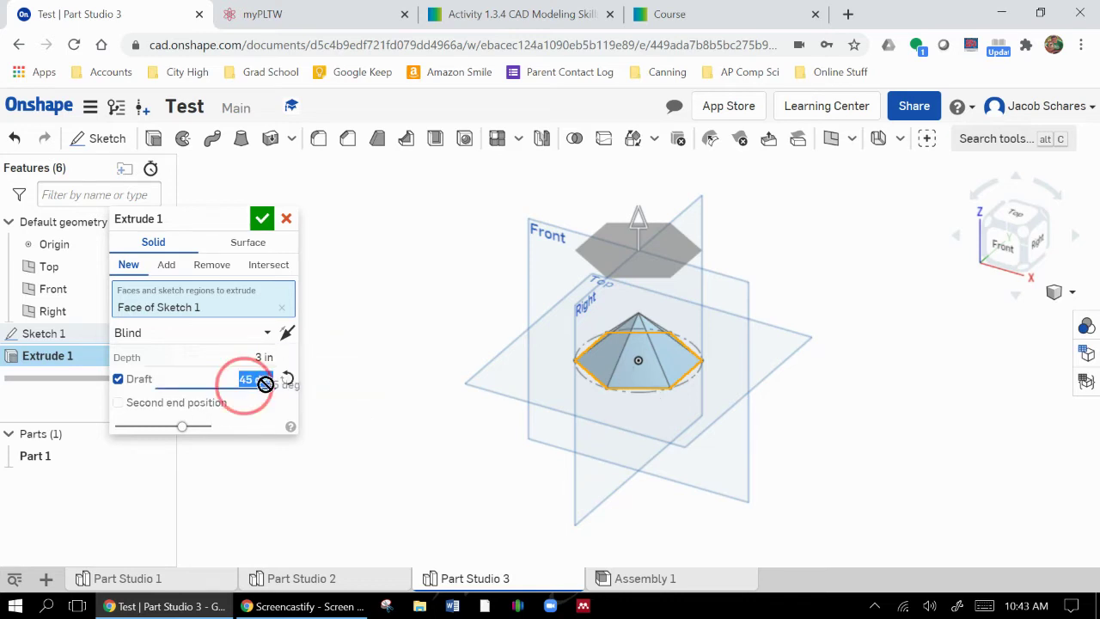
pyautogui.write('3')
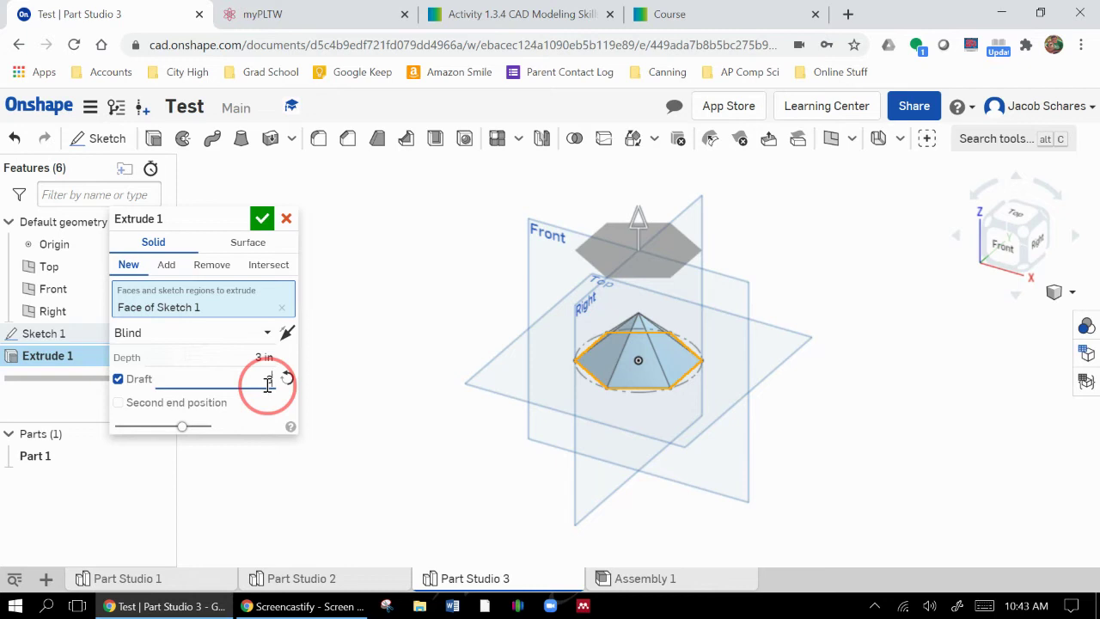
pyautogui.click(204, 357)
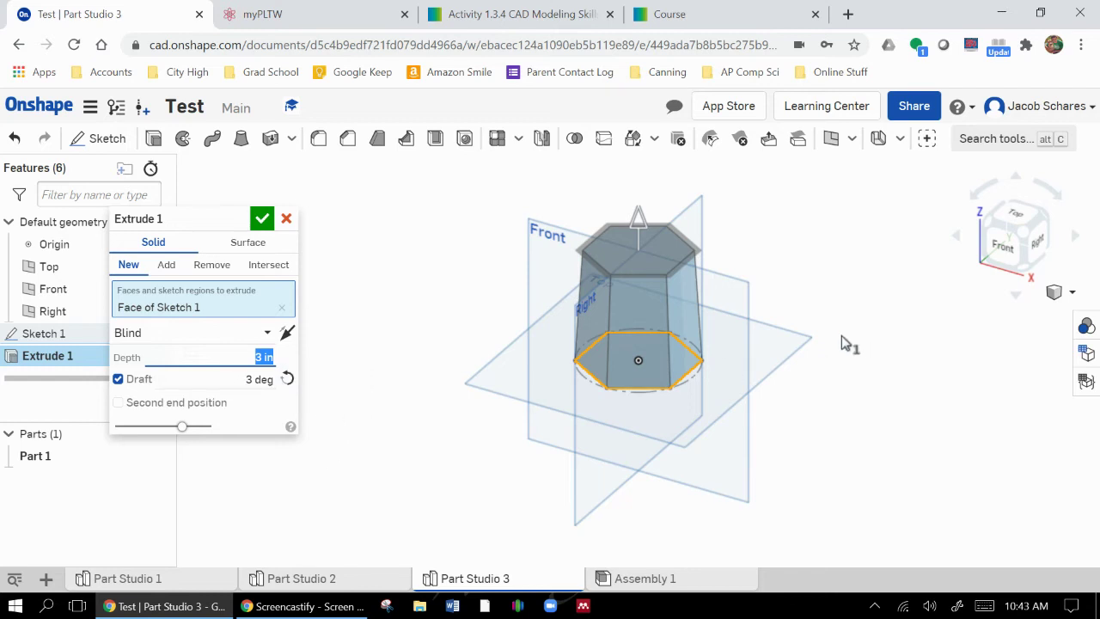
pyautogui.moveTo(904, 393); pyautogui.dragTo(988, 309, button='right')
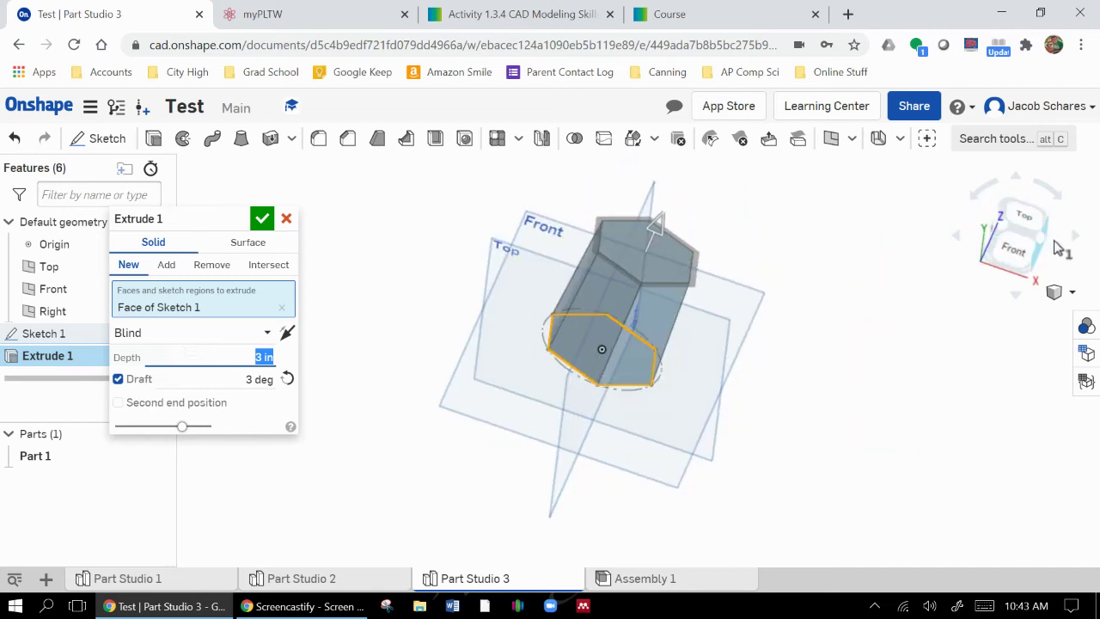
pyautogui.click(1044, 244)
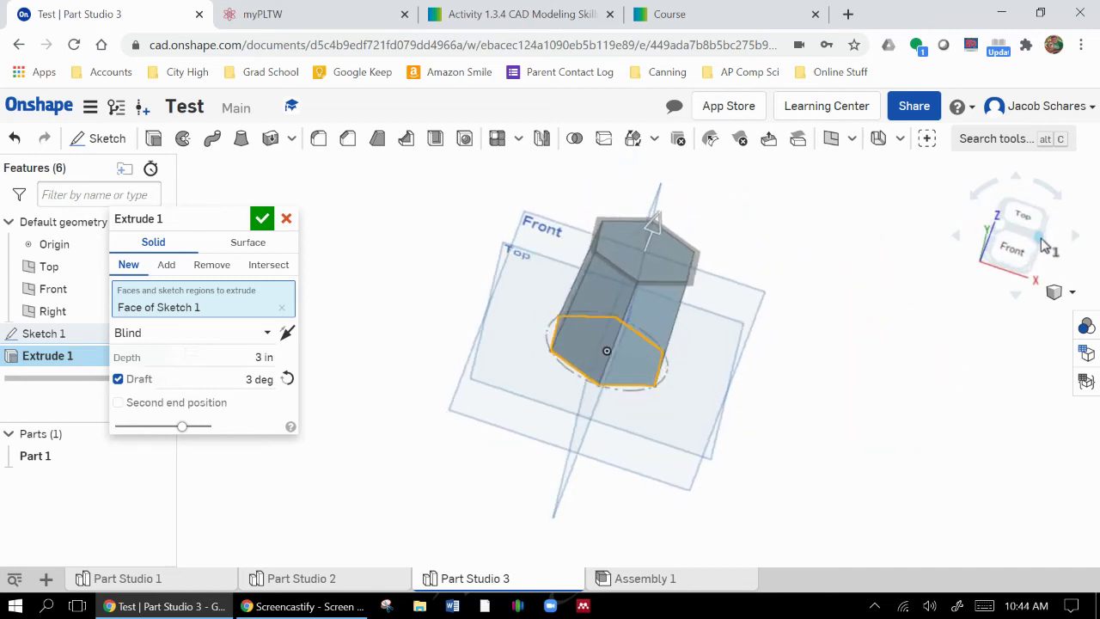
# Step: Commit the drafted Extrude 1 and start a sketch on the prism's top face
pyautogui.click(269, 221)
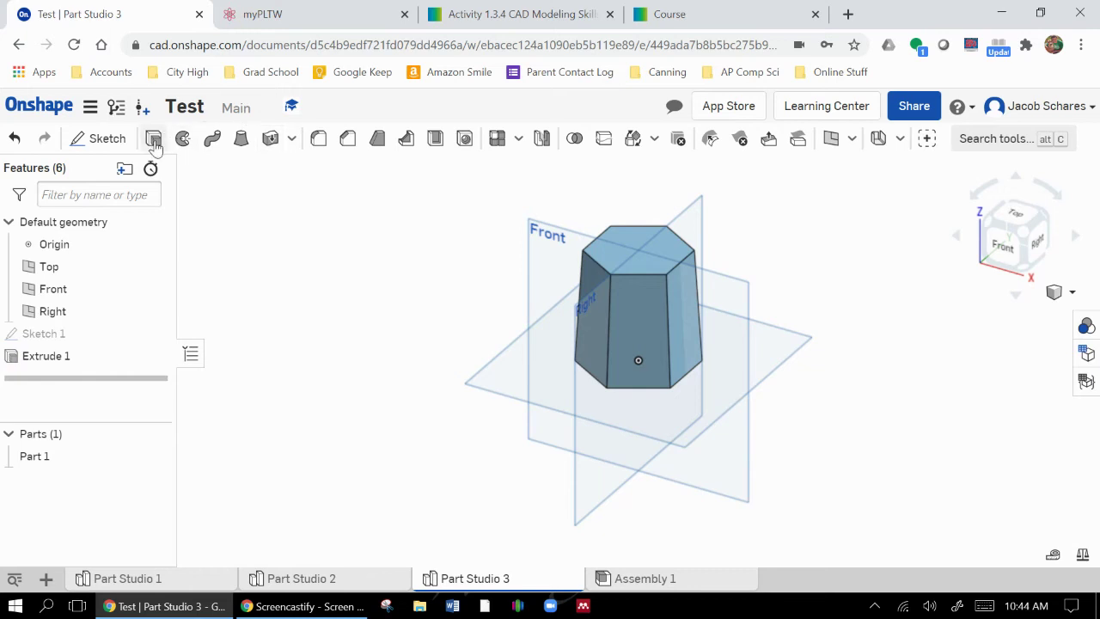
pyautogui.click(95, 138)
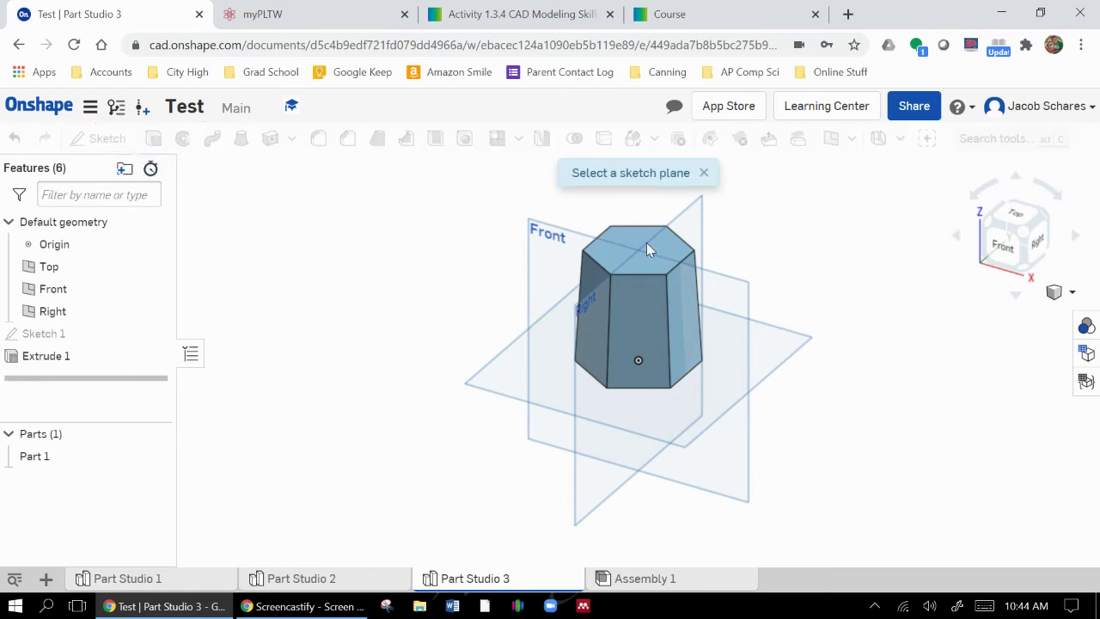
pyautogui.click(632, 242)
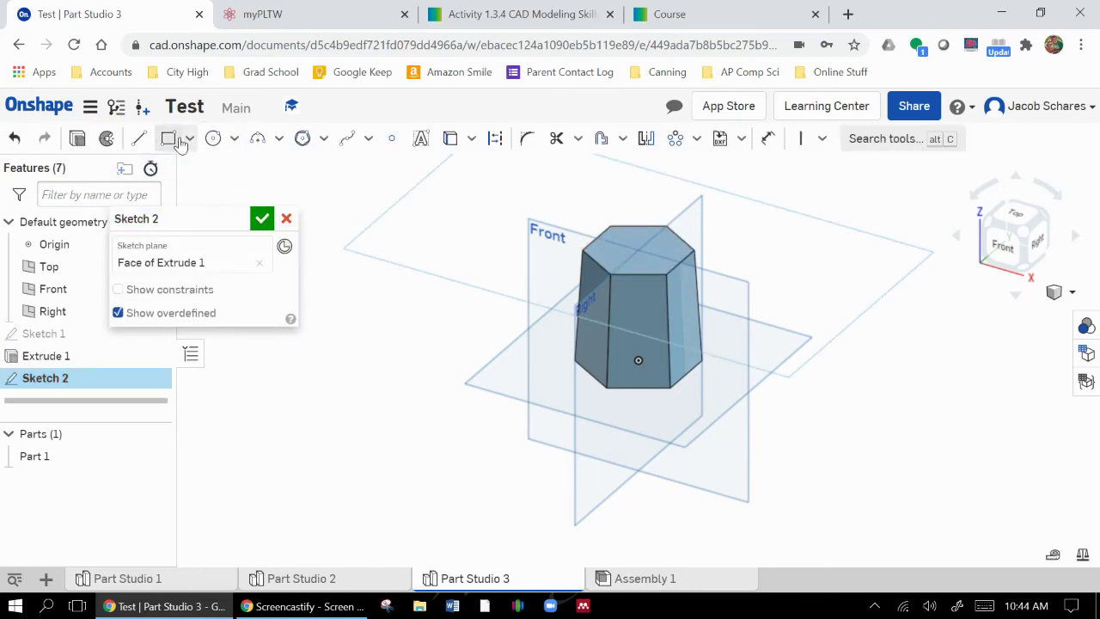
# Step: Draw a circle centred on the top-face origin and finish the sketch
pyautogui.click(213, 138)
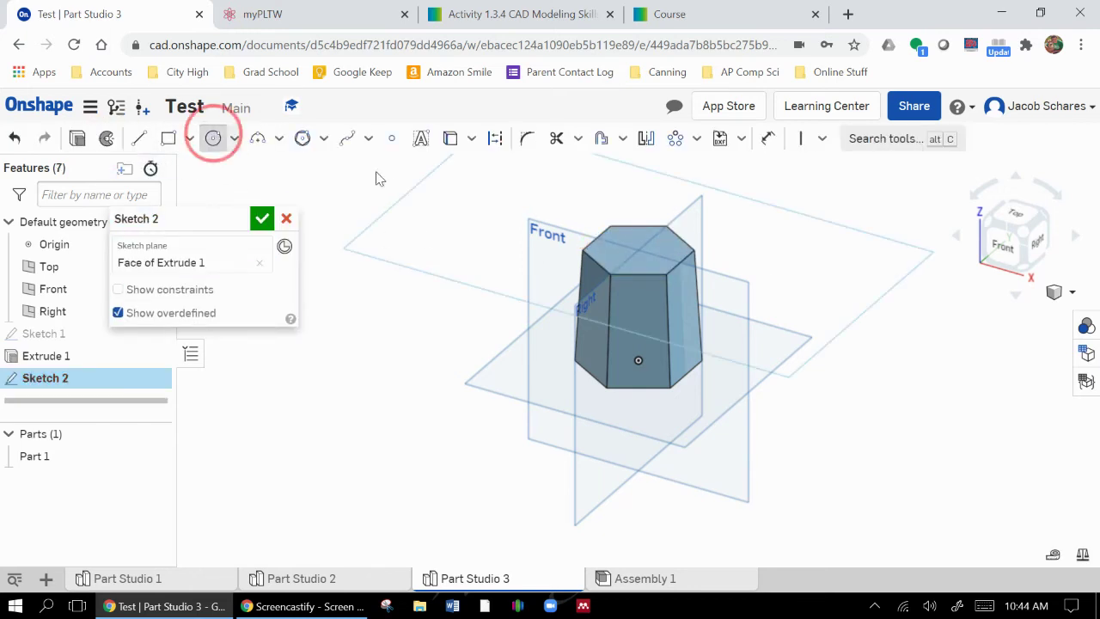
pyautogui.click(638, 250)
pyautogui.click(612, 249)
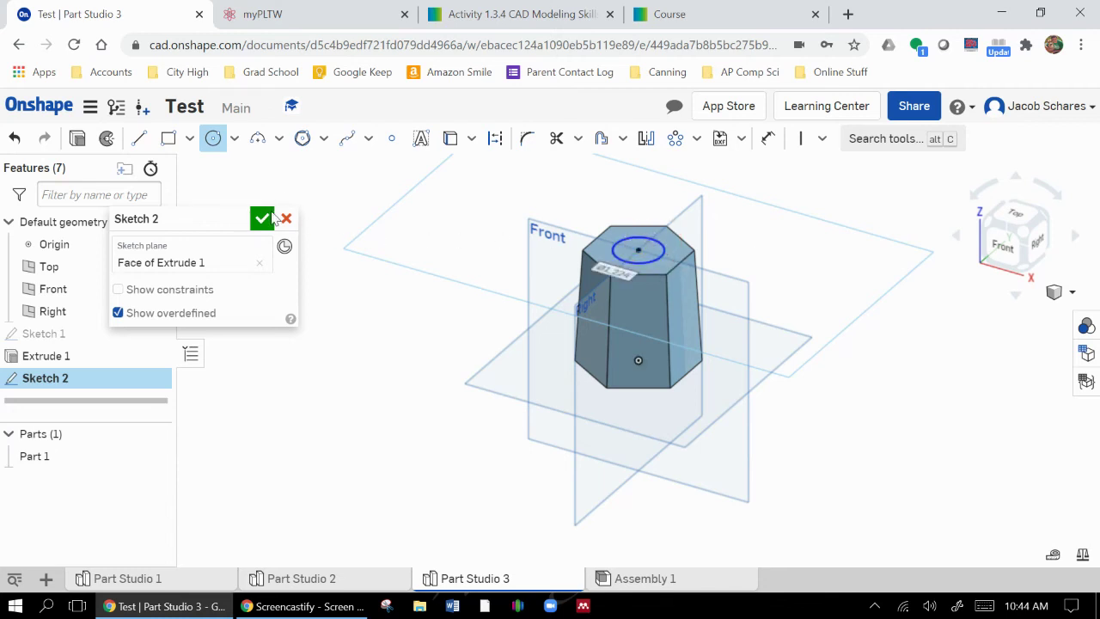
pyautogui.click(272, 219)
pyautogui.hotkey('shift', 'e')
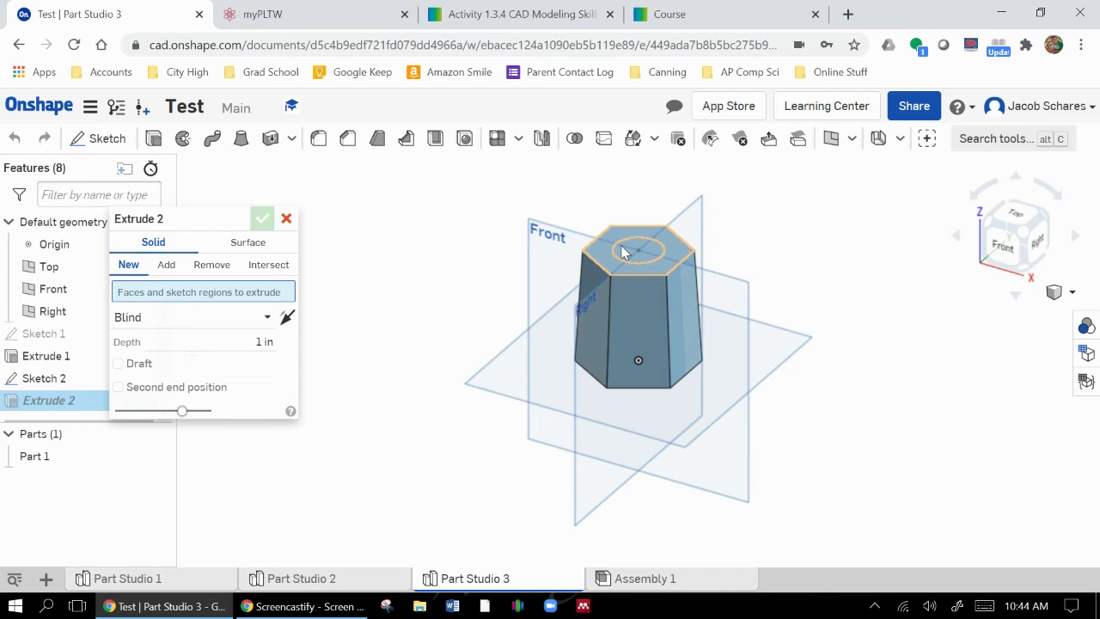
# Step: Set Extrude 2 to remove the circle region 1 in deep with a flipped 3° draft
pyautogui.click(627, 251)
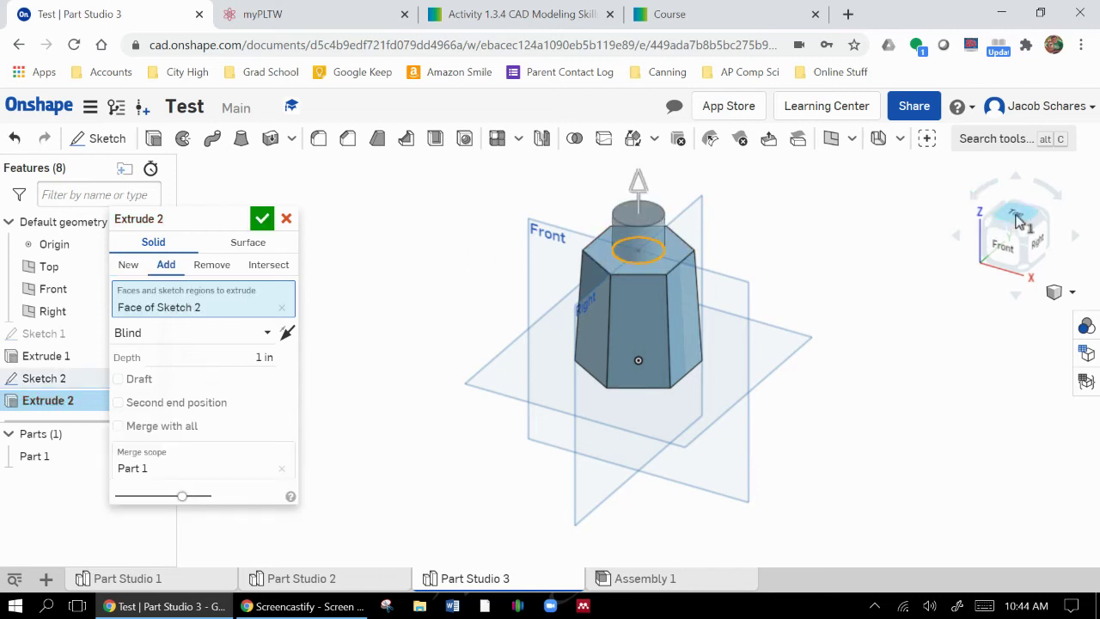
pyautogui.moveTo(1018, 222); pyautogui.dragTo(854, 258)
pyautogui.click(211, 265)
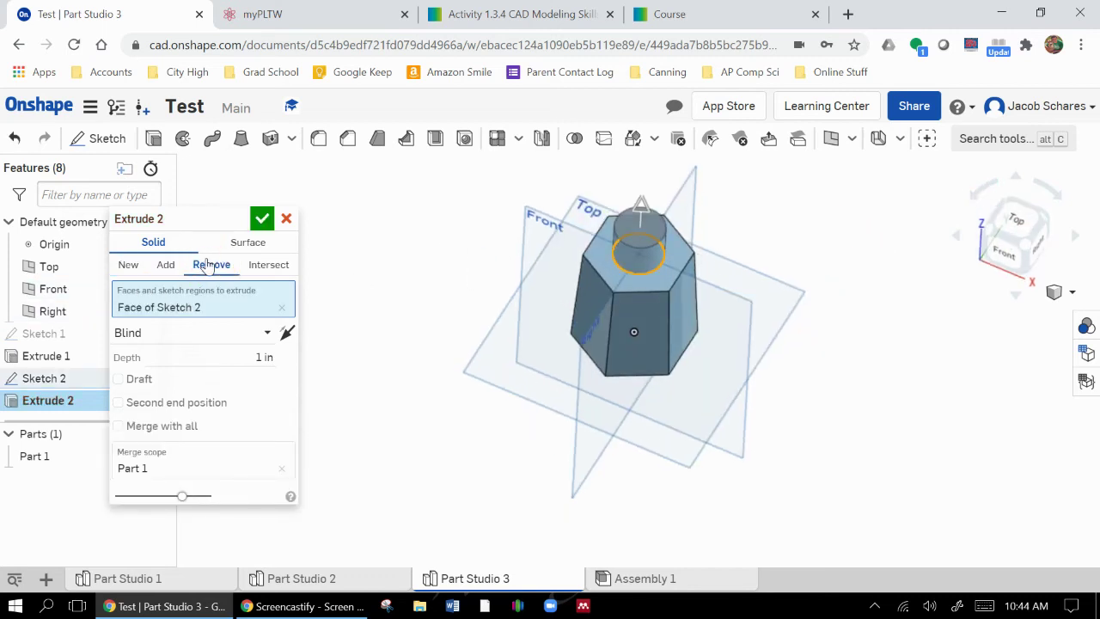
pyautogui.scroll(3, 654, 266)
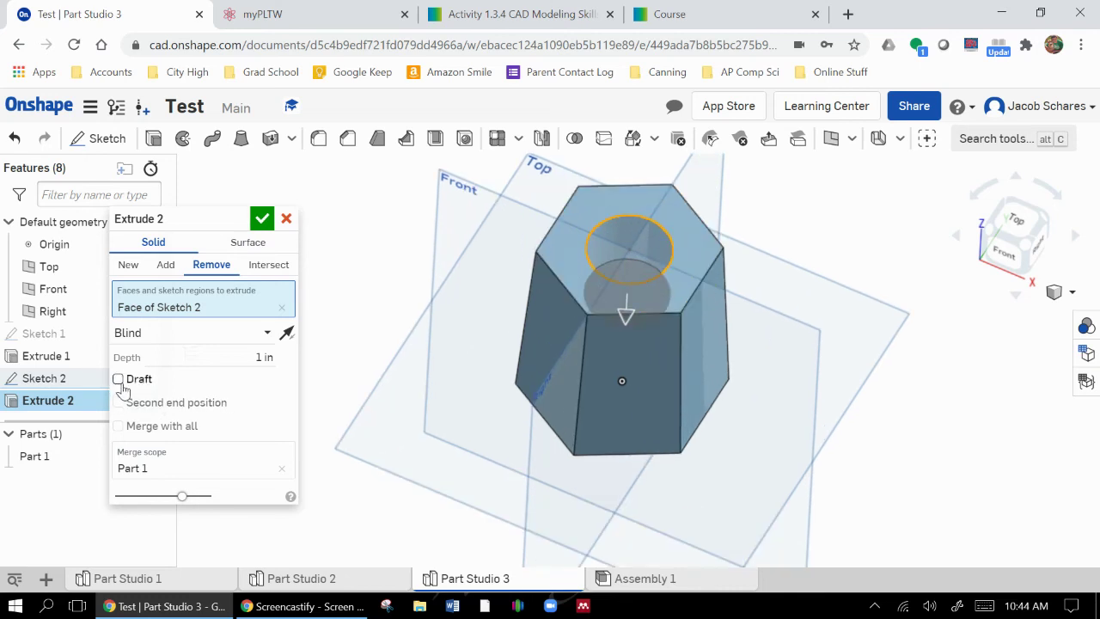
pyautogui.click(119, 380)
pyautogui.click(1015, 221)
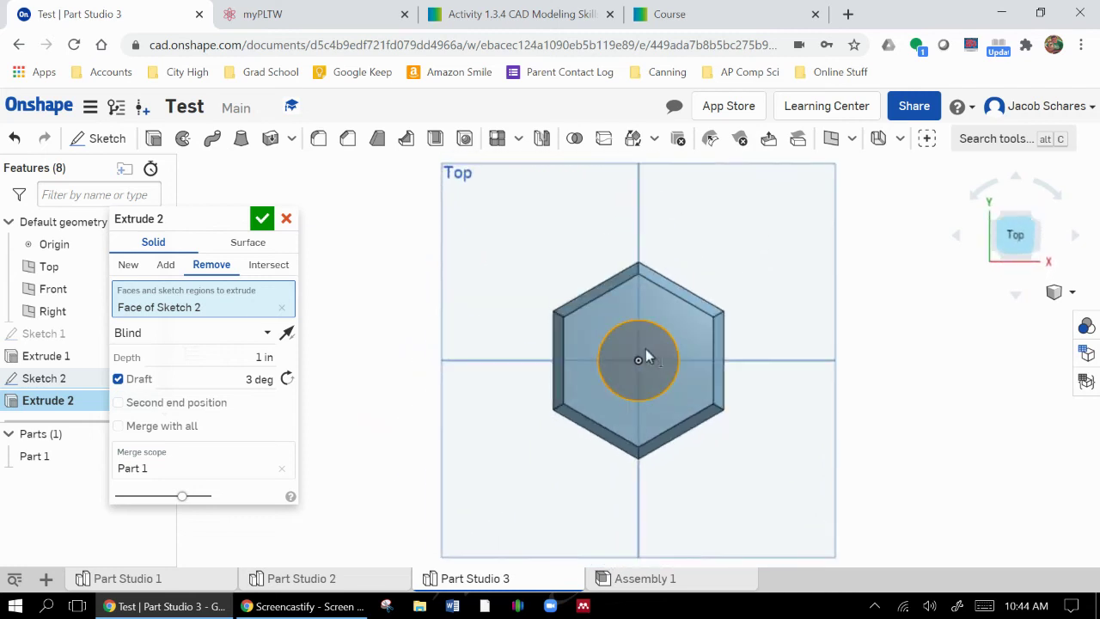
pyautogui.click(287, 380)
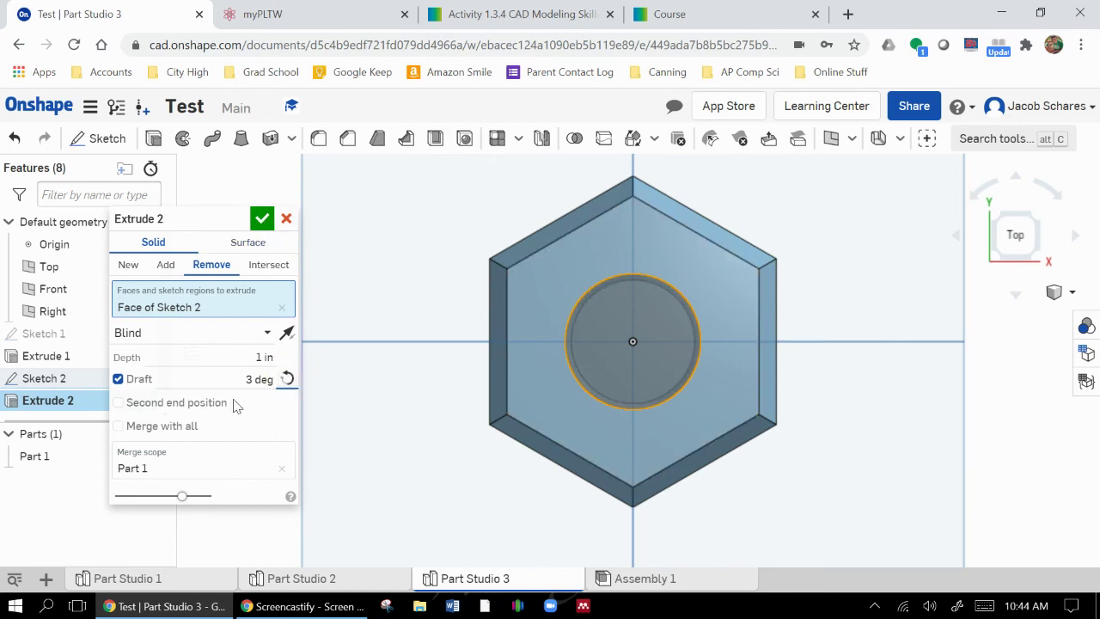
pyautogui.click(262, 220)
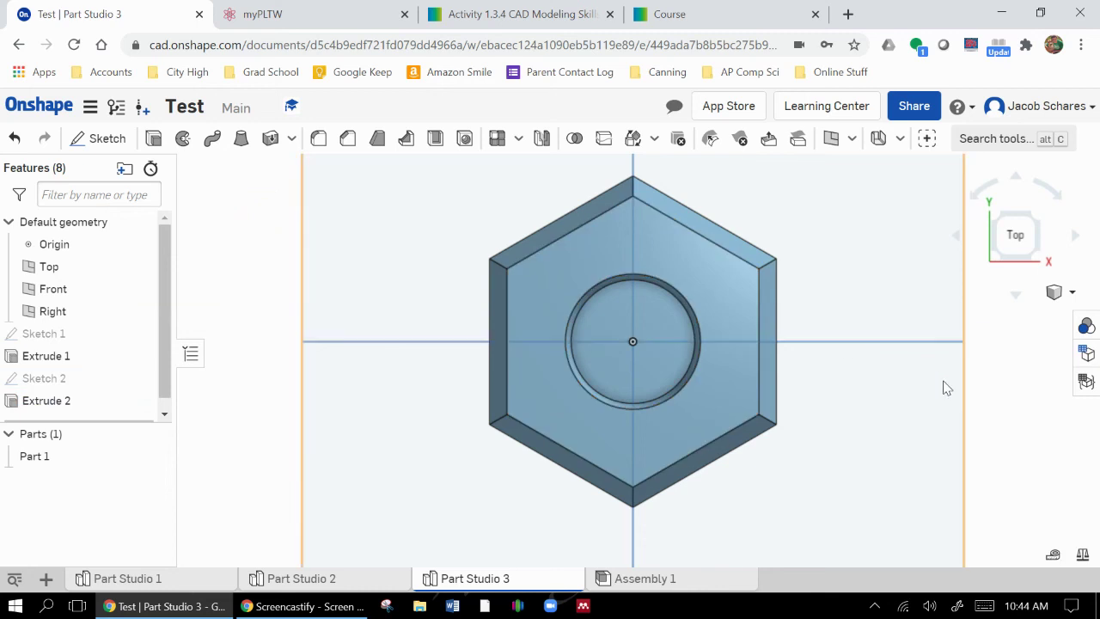
pyautogui.scroll(3, 585, 361)
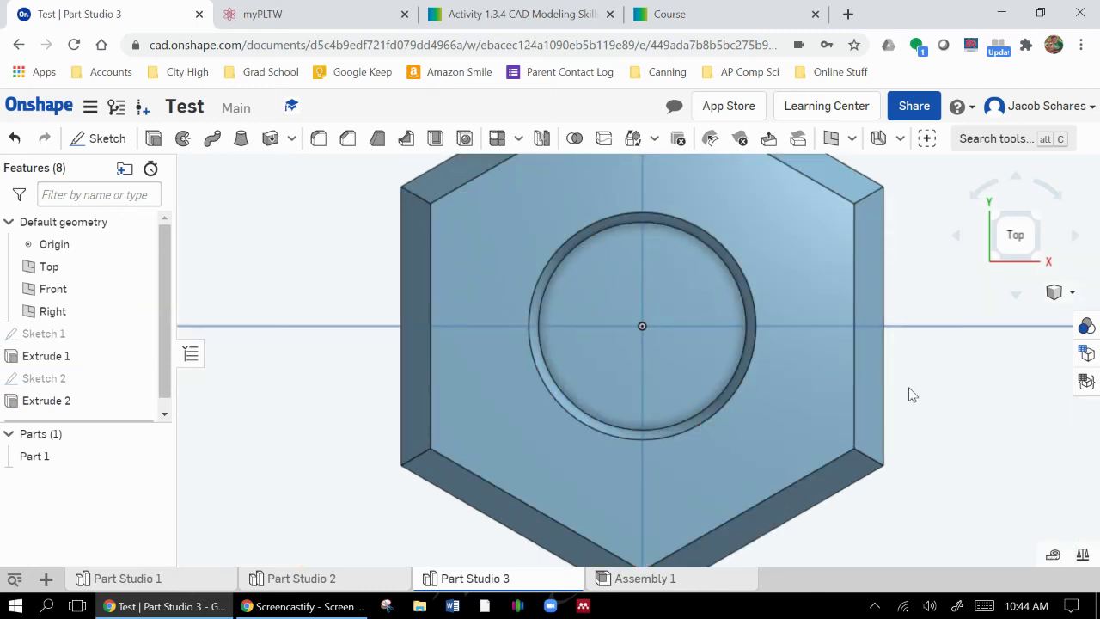
pyautogui.scroll(-3, 865, 374)
pyautogui.moveTo(970, 369); pyautogui.dragTo(980, 344, button='right')
pyautogui.click(1024, 234)
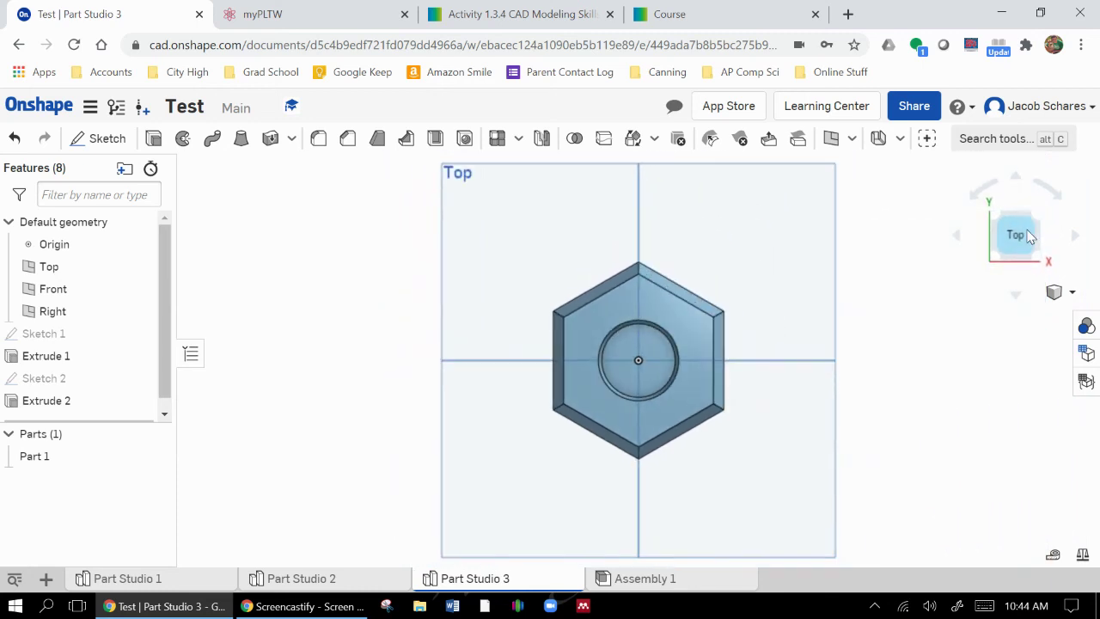
pyautogui.click(1021, 263)
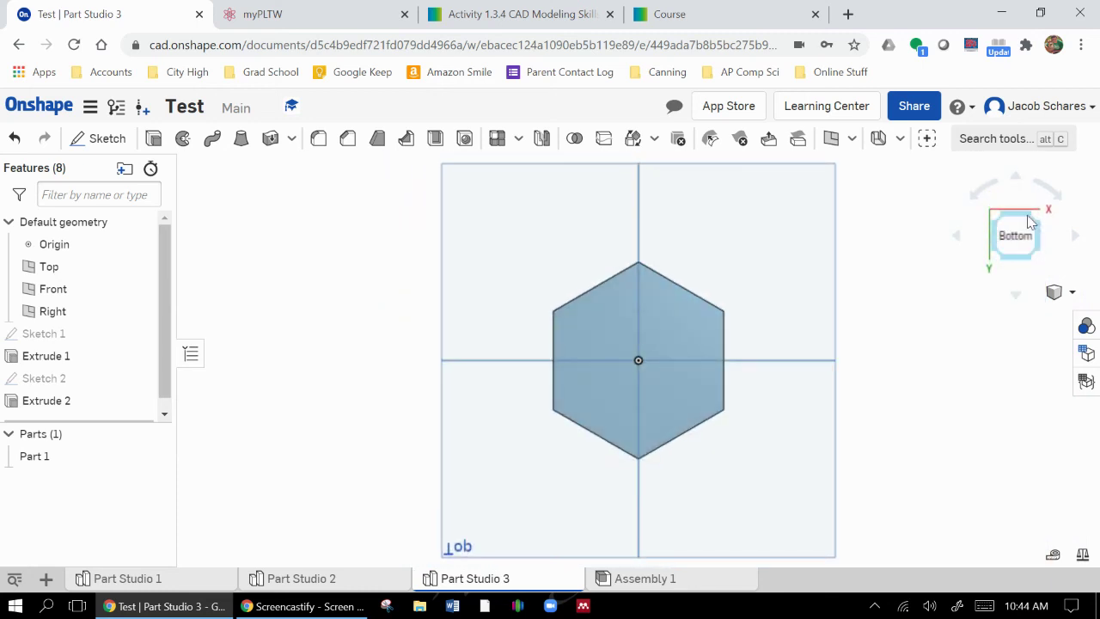
pyautogui.moveTo(791, 240); pyautogui.dragTo(771, 318, button='right')
pyautogui.click(1019, 239)
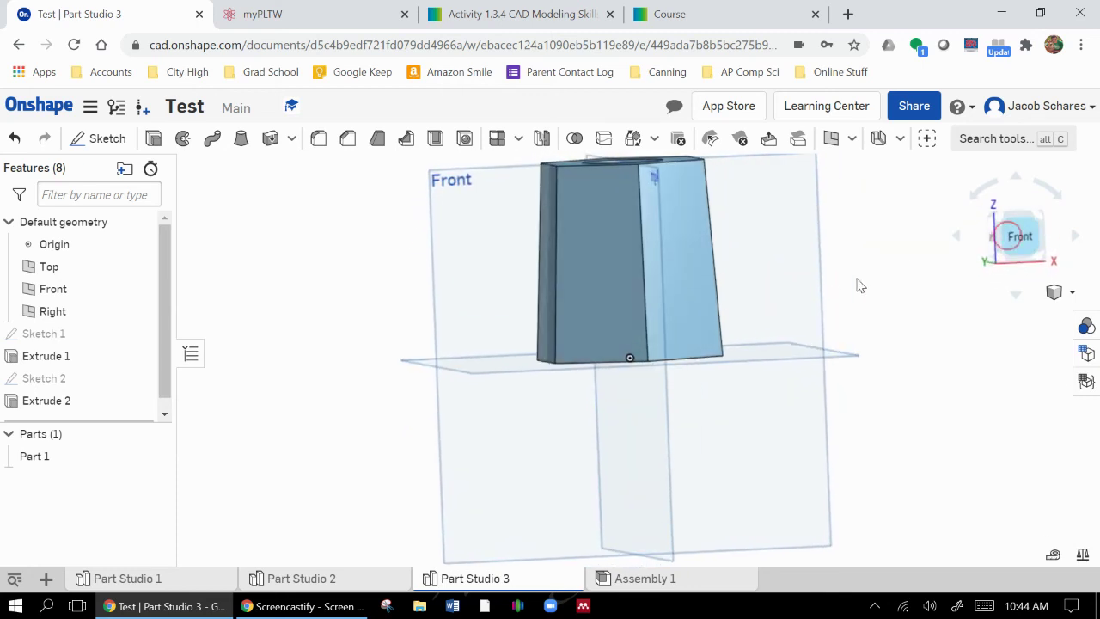
pyautogui.hotkey('shift', '1')
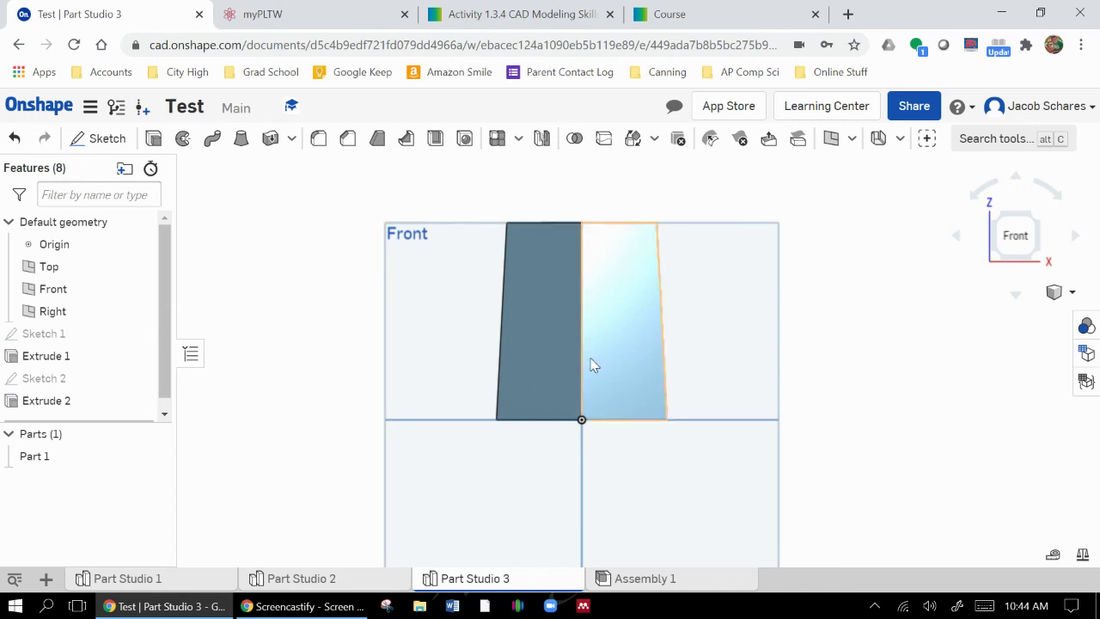
pyautogui.click(310, 606)
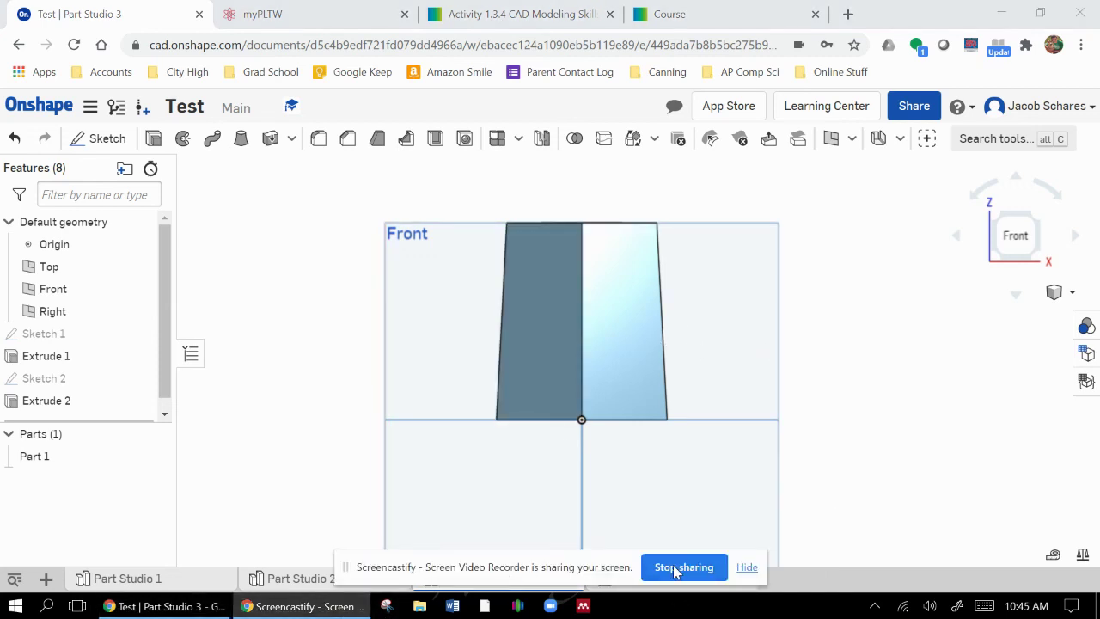